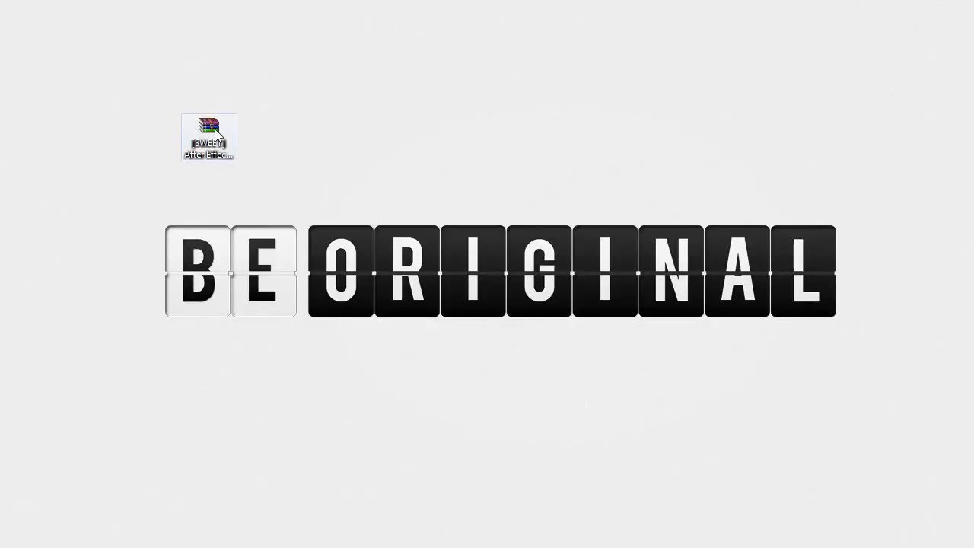
Step: Extract the intro template archive onto the desktop, review the new folder's files, then close it
{"action": "right_click", "coordinate": [223, 131]}
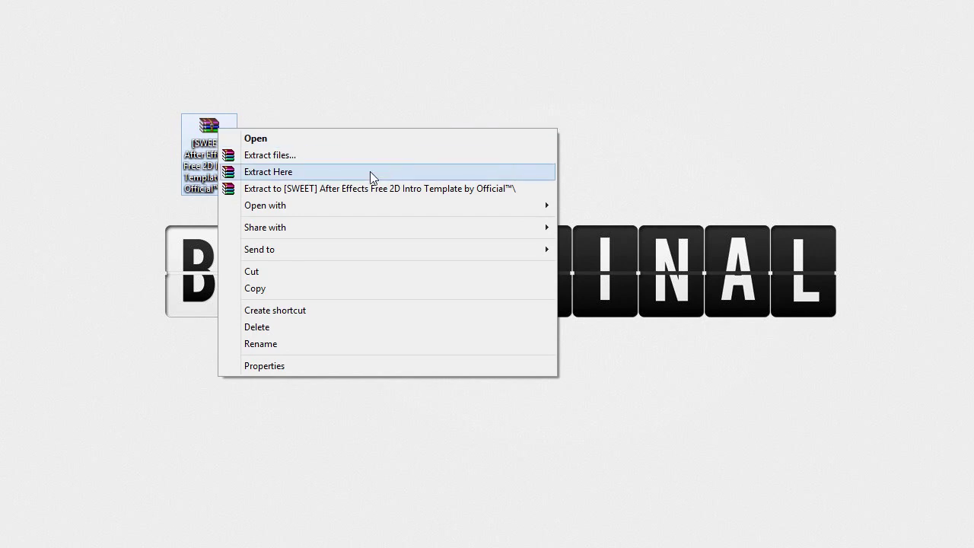
{"action": "left_click", "coordinate": [264, 172]}
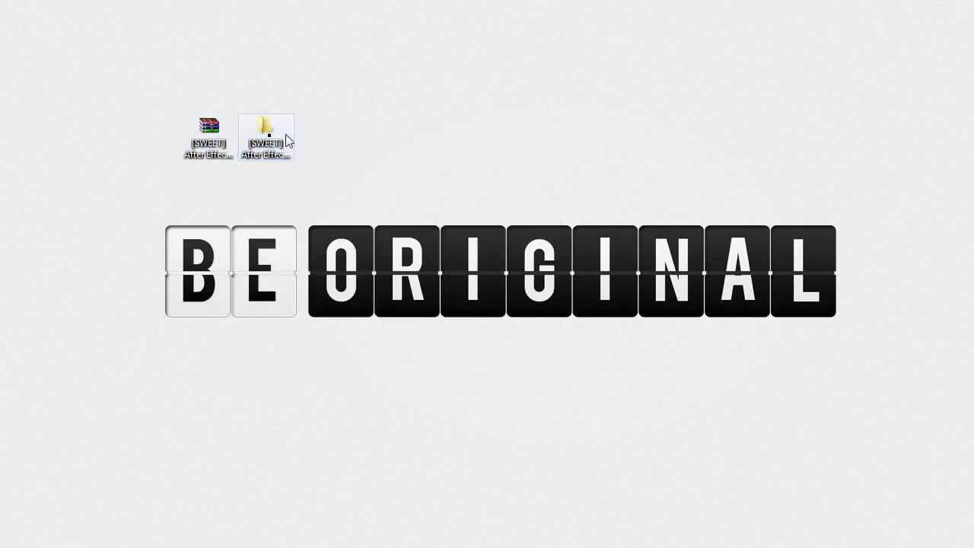
{"action": "double_click", "coordinate": [265, 128]}
{"action": "left_click_drag", "start_coordinate": [836, 147], "coordinate": [605, 48]}
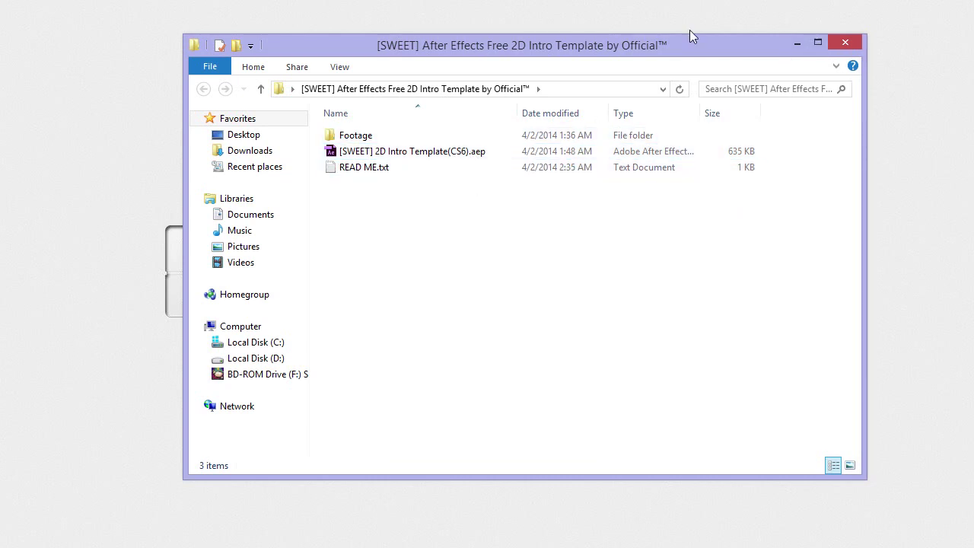
{"action": "left_click", "coordinate": [845, 41]}
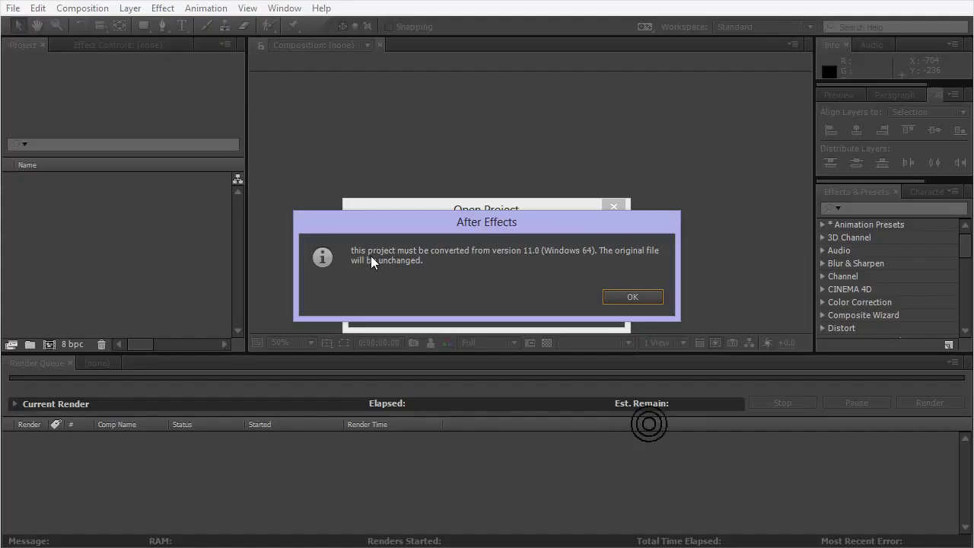
Step: Accept converting the template project from After Effects version 11.0
{"action": "left_click", "coordinate": [645, 298]}
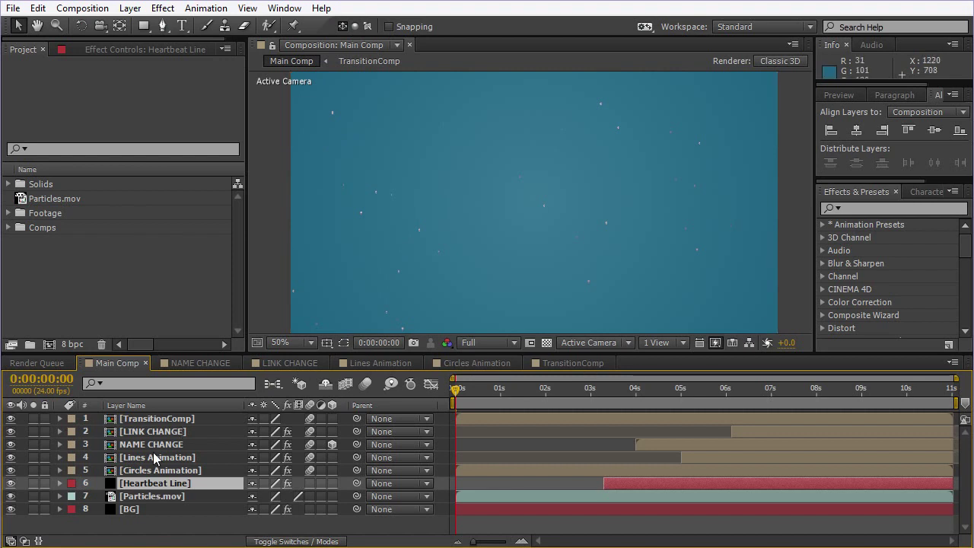
Step: Move Main Comp's playhead to 0:00:06:16, where the YOUR TEXT title is fully visible
{"action": "left_click", "coordinate": [573, 391]}
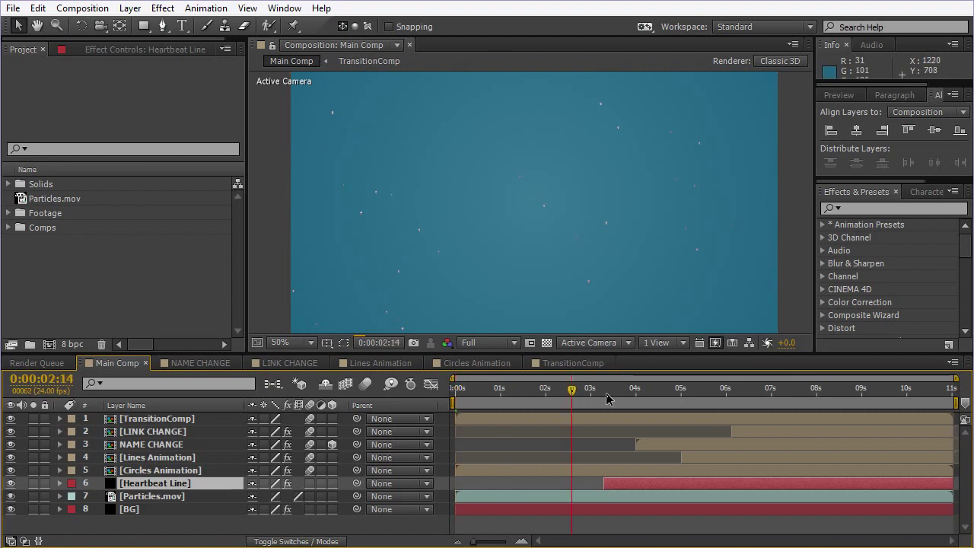
{"action": "left_click", "coordinate": [689, 399]}
{"action": "left_click", "coordinate": [755, 399]}
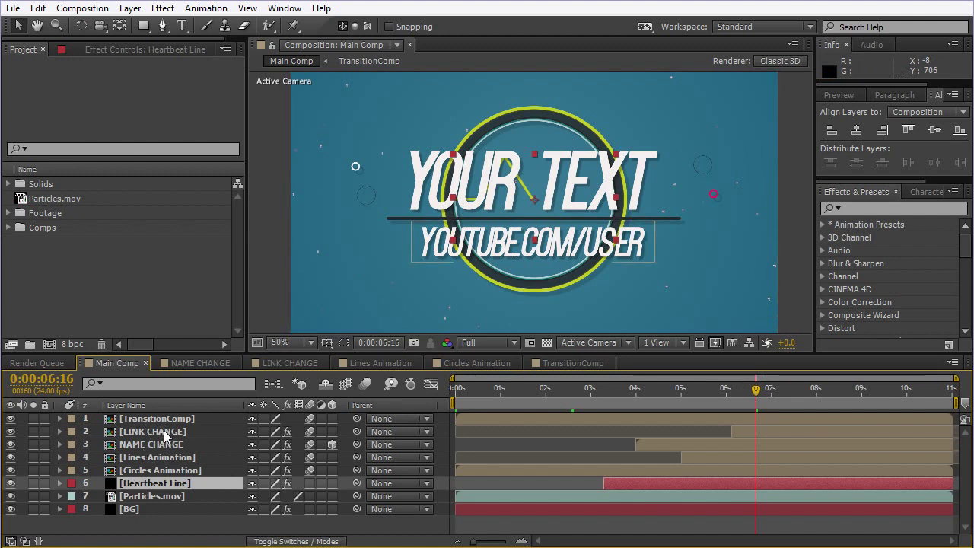
{"action": "left_click", "coordinate": [194, 363]}
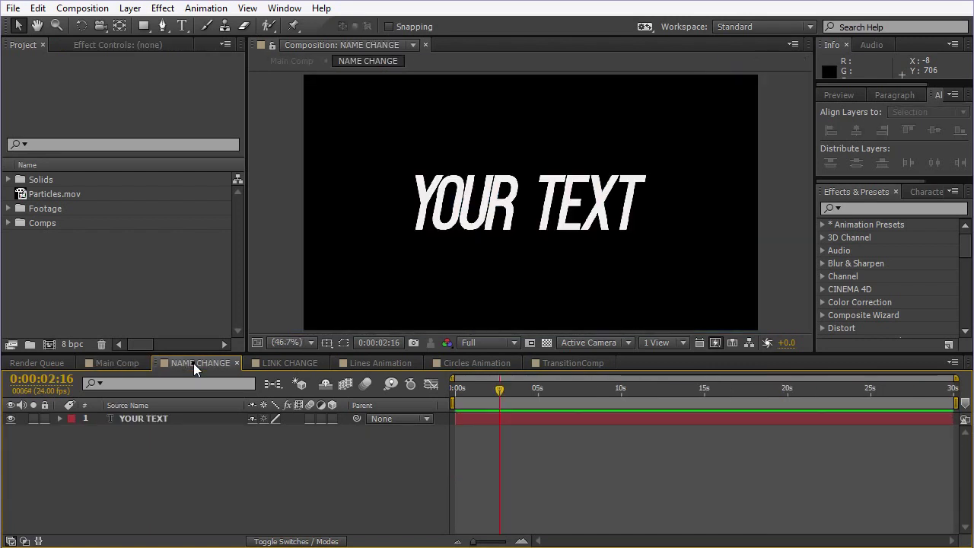
Step: Replace the YOUR TEXT title with OFFICIAL™ and view the result in Main Comp
{"action": "left_click", "coordinate": [181, 26]}
{"action": "left_click", "coordinate": [183, 32]}
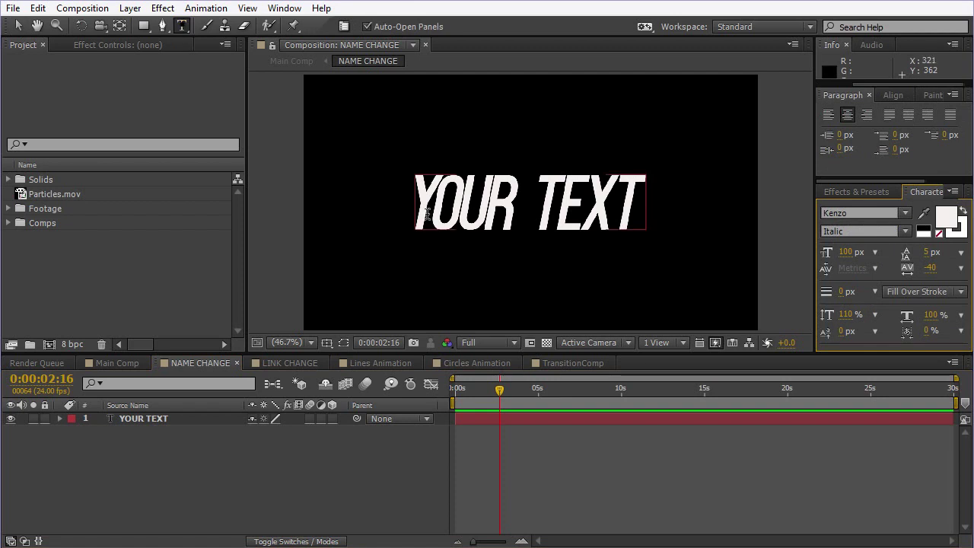
{"action": "left_click_drag", "start_coordinate": [427, 216], "coordinate": [693, 202]}
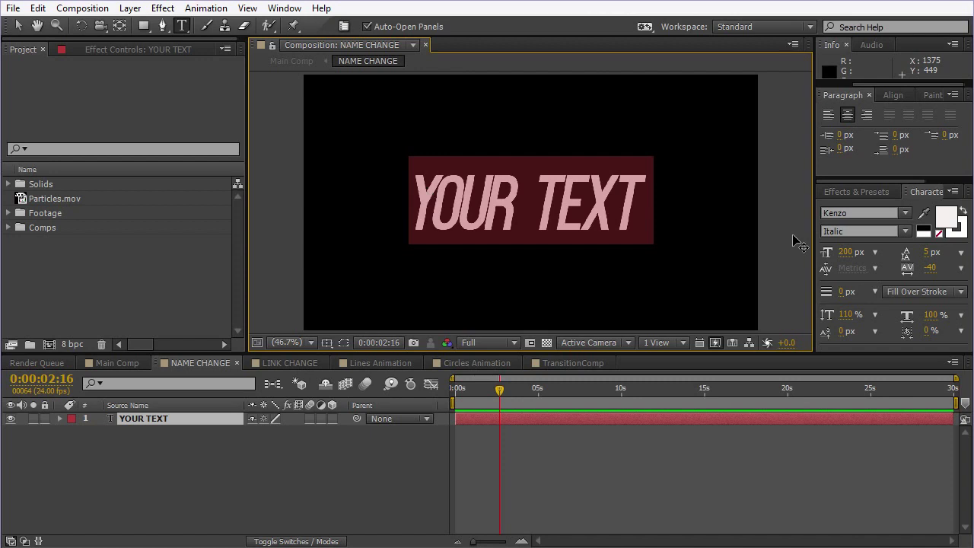
{"action": "type", "text": "OFFICIAL"}
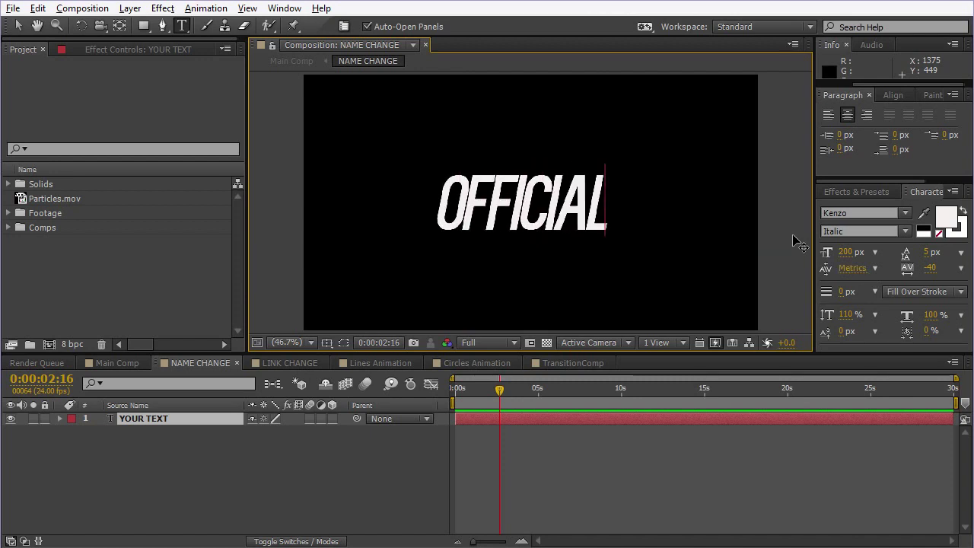
{"action": "type", "text": "™"}
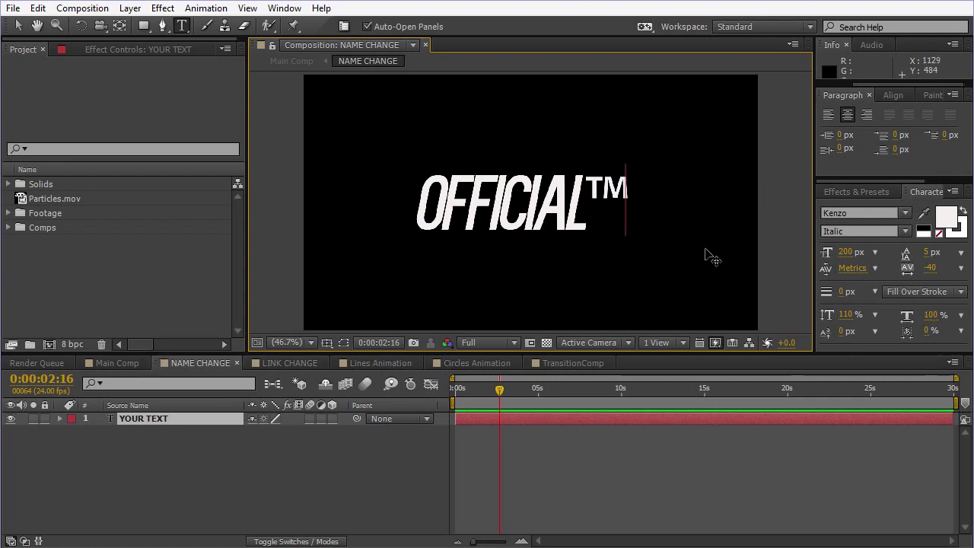
{"action": "left_click", "coordinate": [112, 359]}
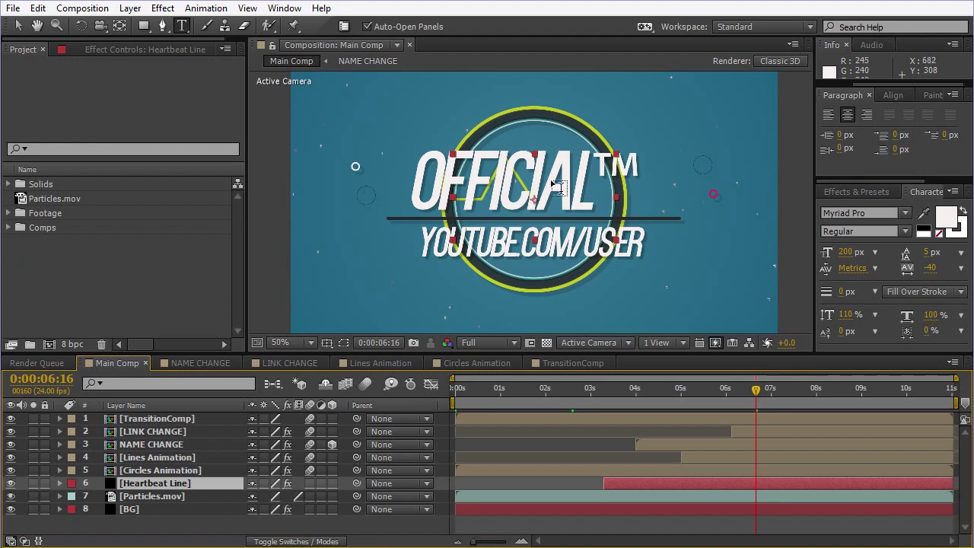
Step: Change the LINK CHANGE text from YOUTUBE.COM/USER to YOUTUBE.COM/OFFTM4 and check it in Main Comp
{"action": "double_click", "coordinate": [167, 431]}
{"action": "left_click", "coordinate": [166, 420]}
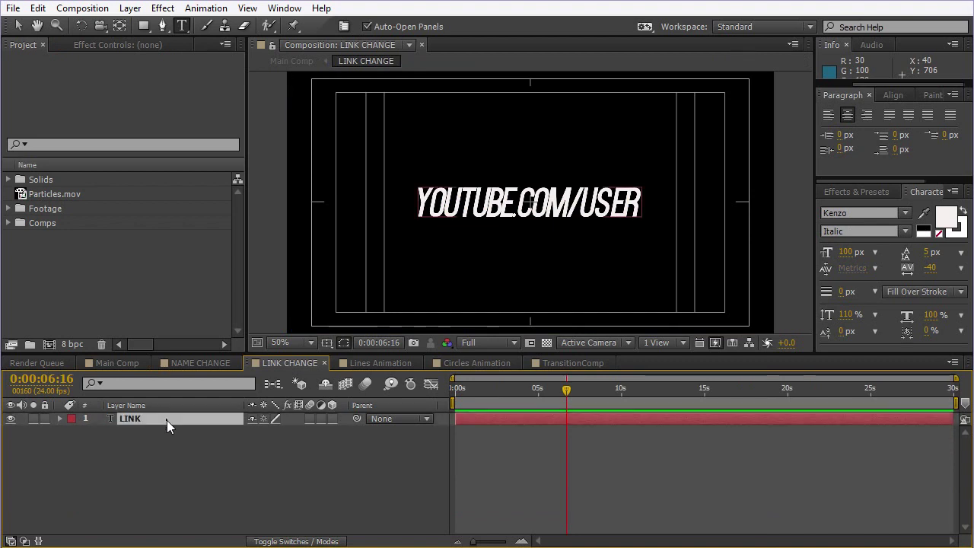
{"action": "left_click", "coordinate": [653, 211]}
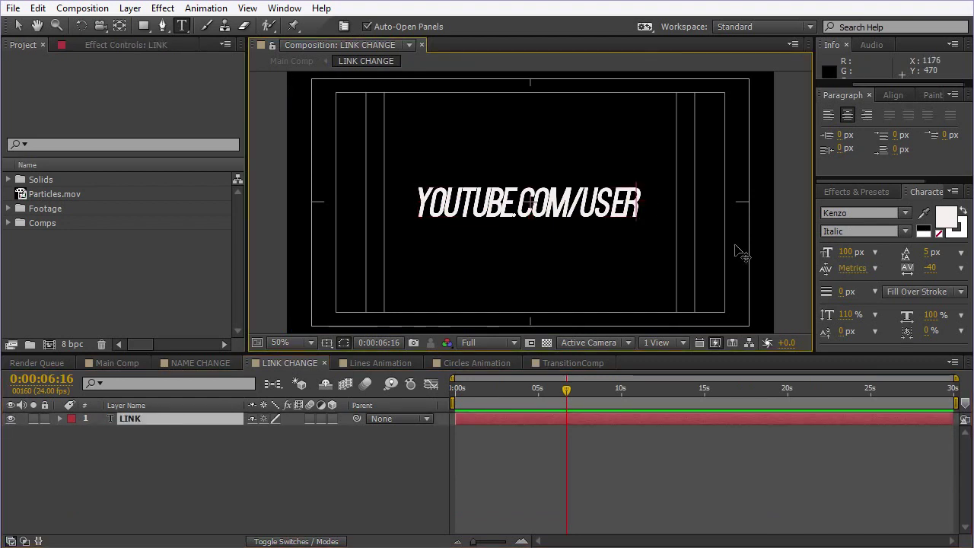
{"action": "key", "text": "BackSpace"}
{"action": "key", "text": "BackSpace"}
{"action": "key", "text": "BackSpace"}
{"action": "key", "text": "BackSpace"}
{"action": "type", "text": "OFFTM"}
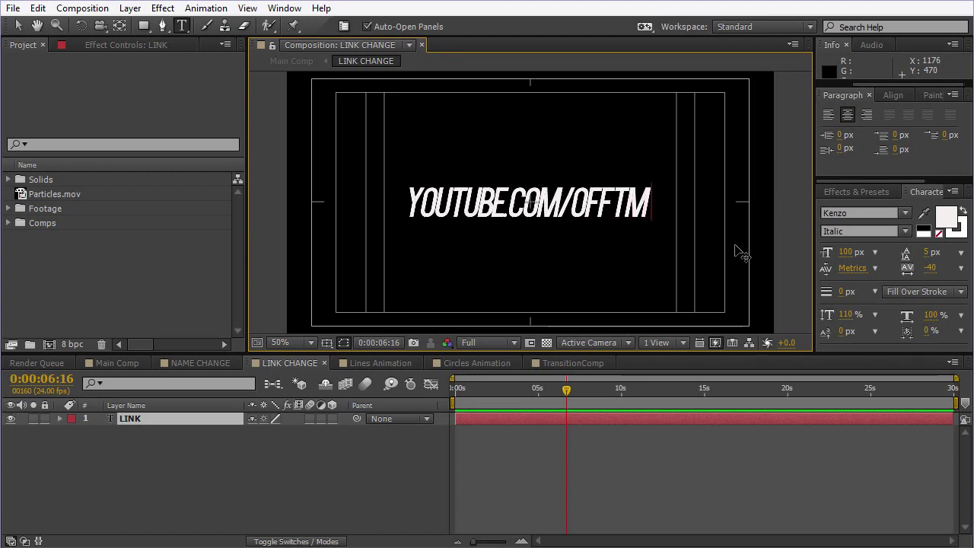
{"action": "type", "text": "4"}
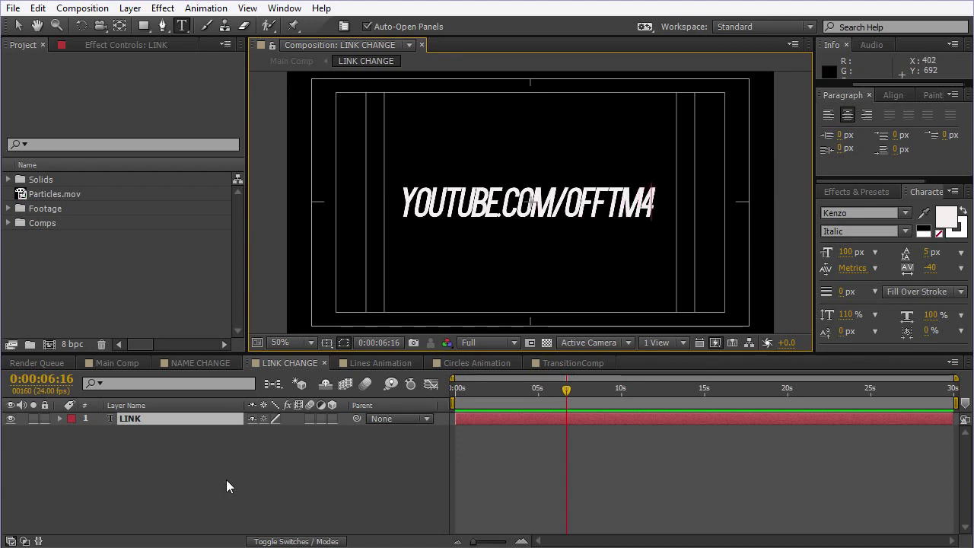
{"action": "left_click", "coordinate": [118, 363]}
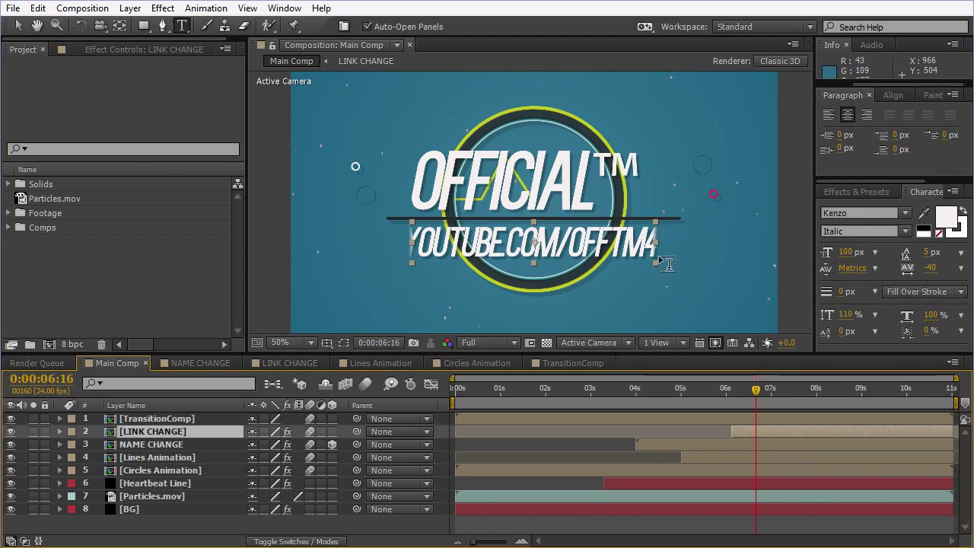
Step: Stretch the link text box slightly wider with the Selection tool and turn on frame blending
{"action": "left_click", "coordinate": [343, 342]}
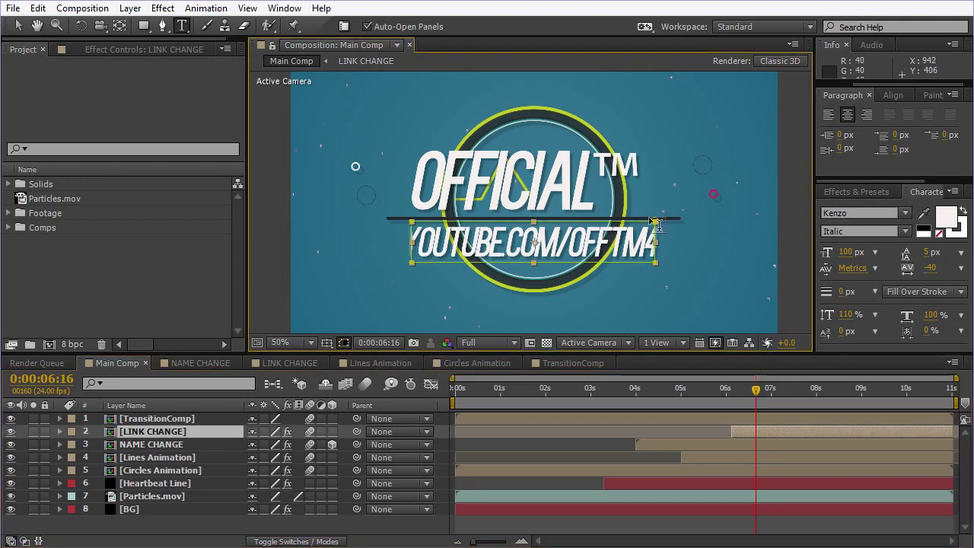
{"action": "left_click", "coordinate": [343, 343]}
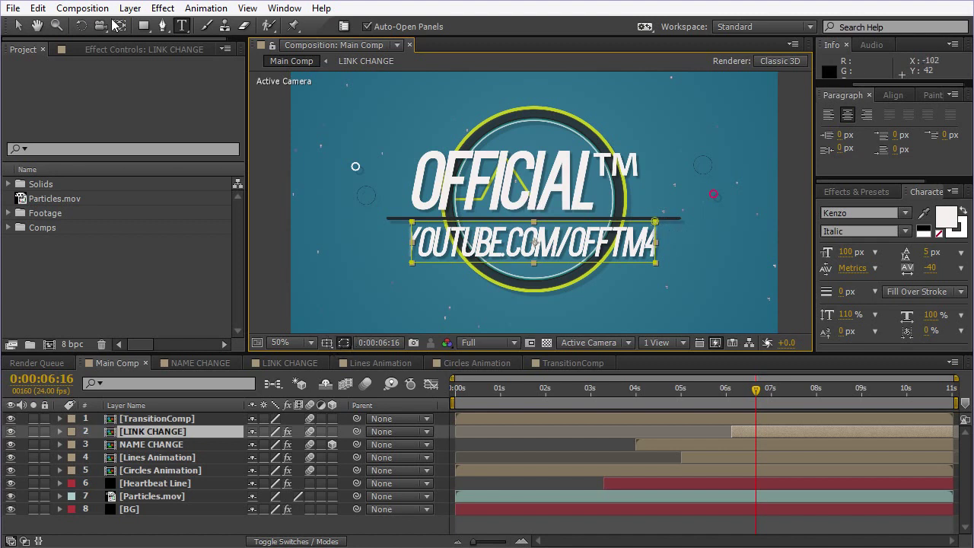
{"action": "left_click", "coordinate": [23, 29]}
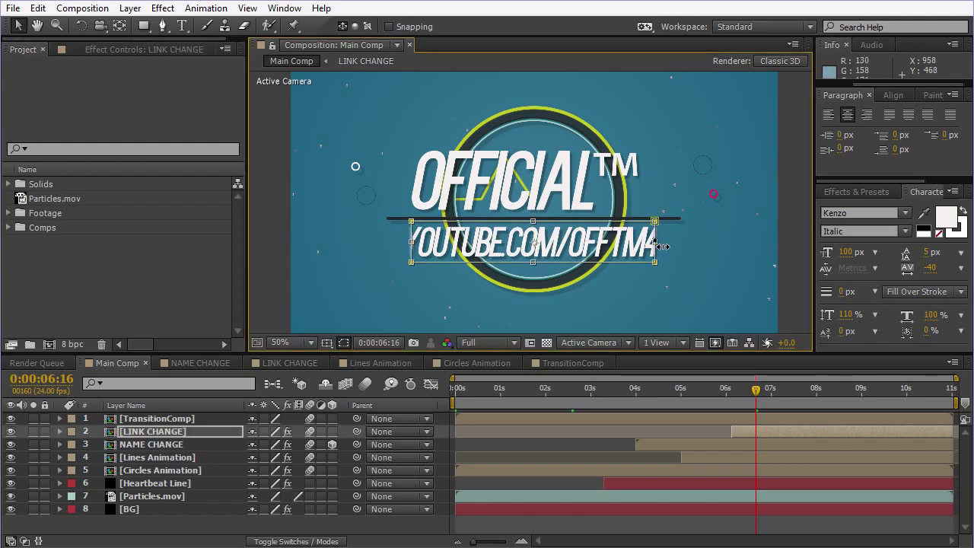
{"action": "left_click_drag", "start_coordinate": [659, 243], "coordinate": [680, 243]}
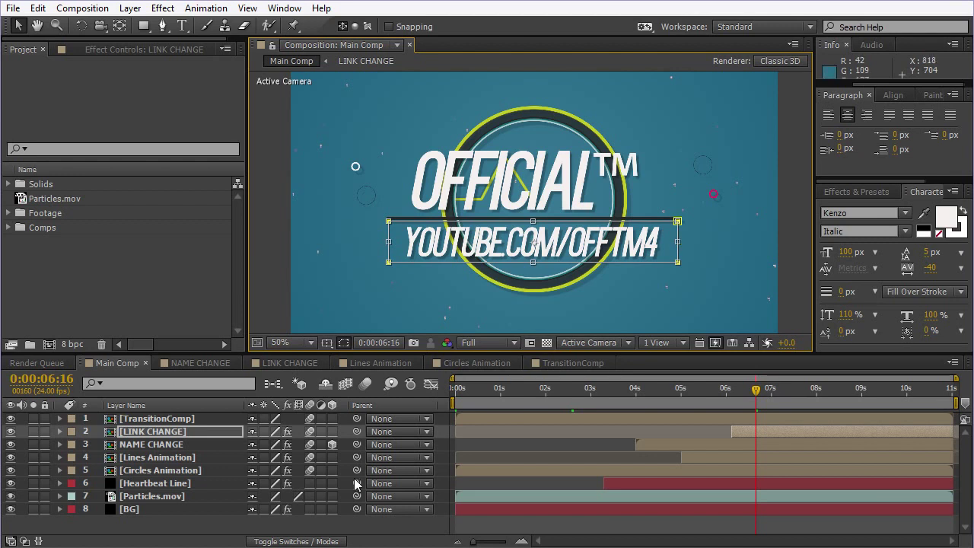
{"action": "left_click", "coordinate": [347, 525]}
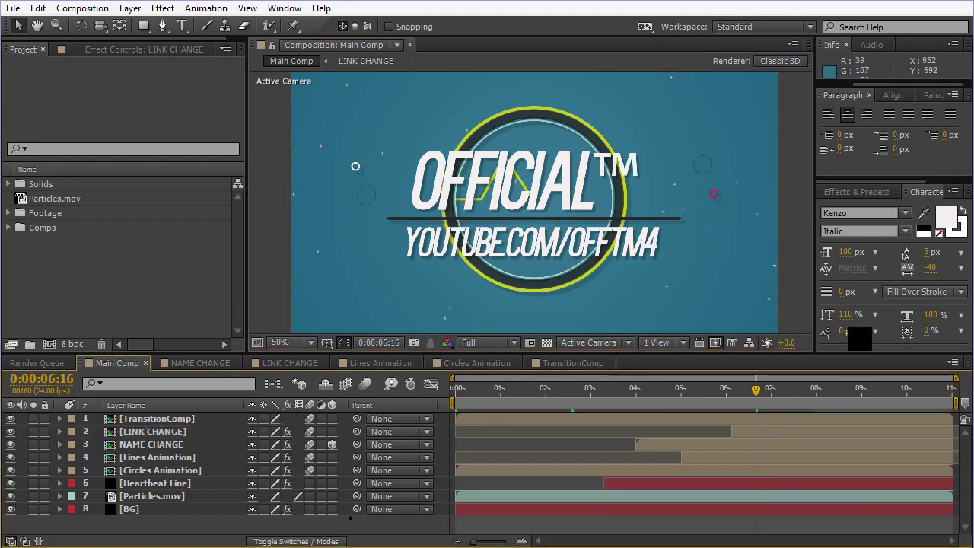
{"action": "left_click", "coordinate": [322, 382]}
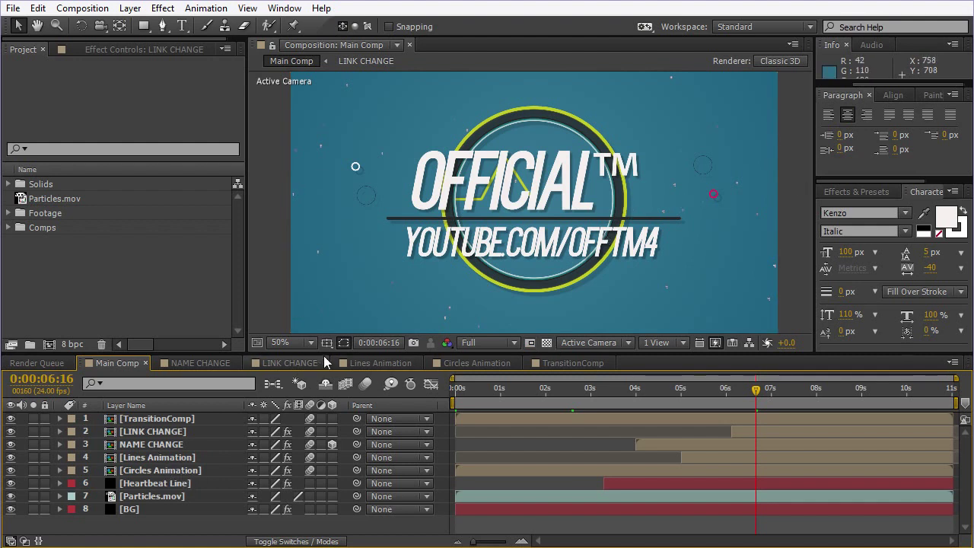
{"action": "left_click", "coordinate": [375, 360]}
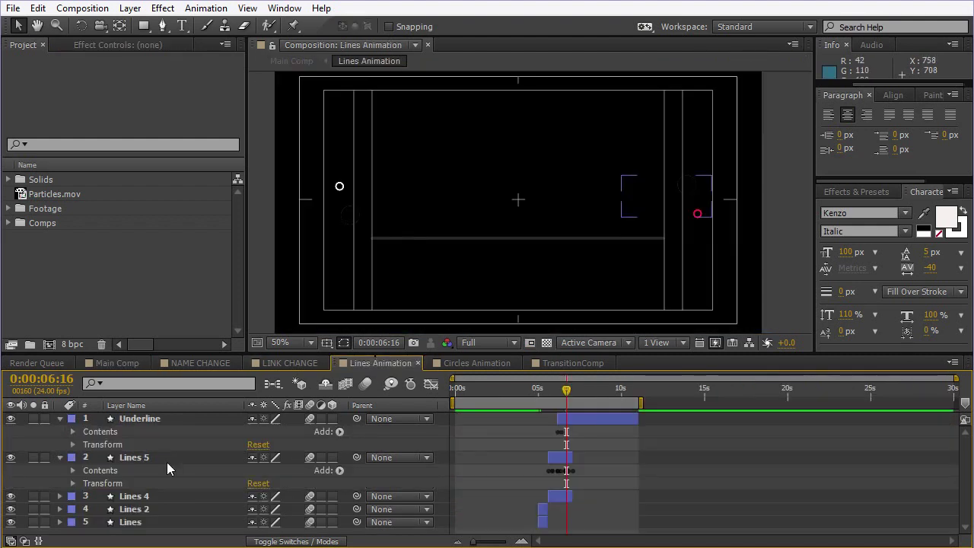
{"action": "left_click", "coordinate": [60, 419]}
{"action": "left_click", "coordinate": [59, 431]}
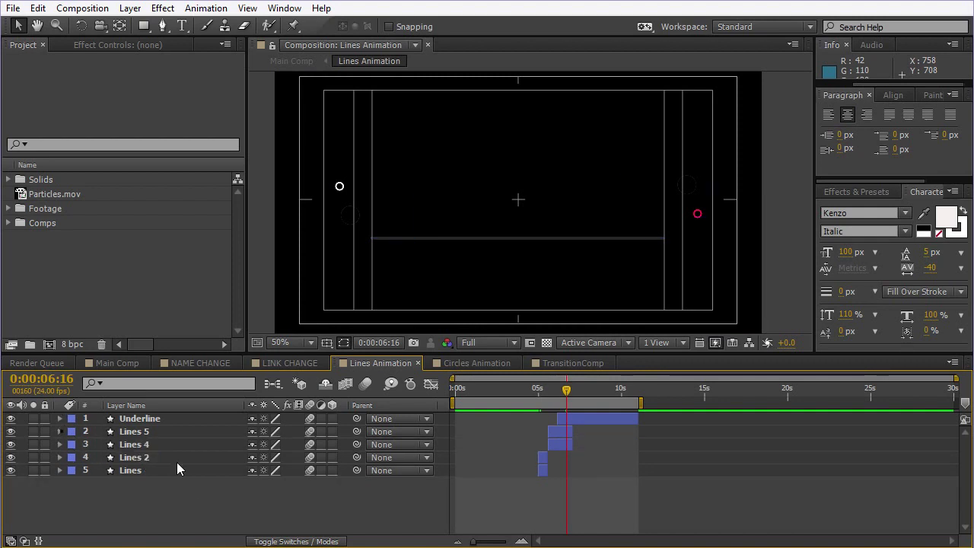
{"action": "left_click", "coordinate": [209, 362]}
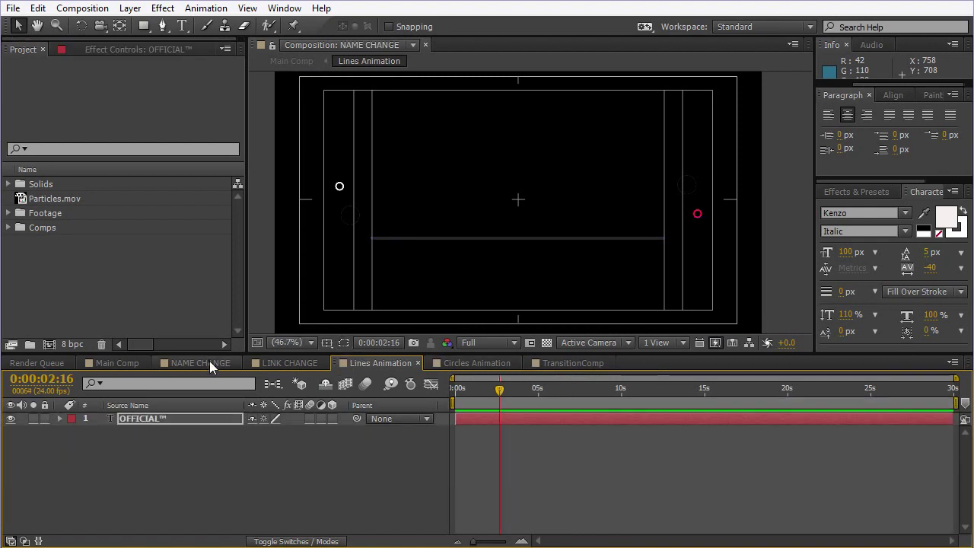
{"action": "left_click", "coordinate": [120, 363]}
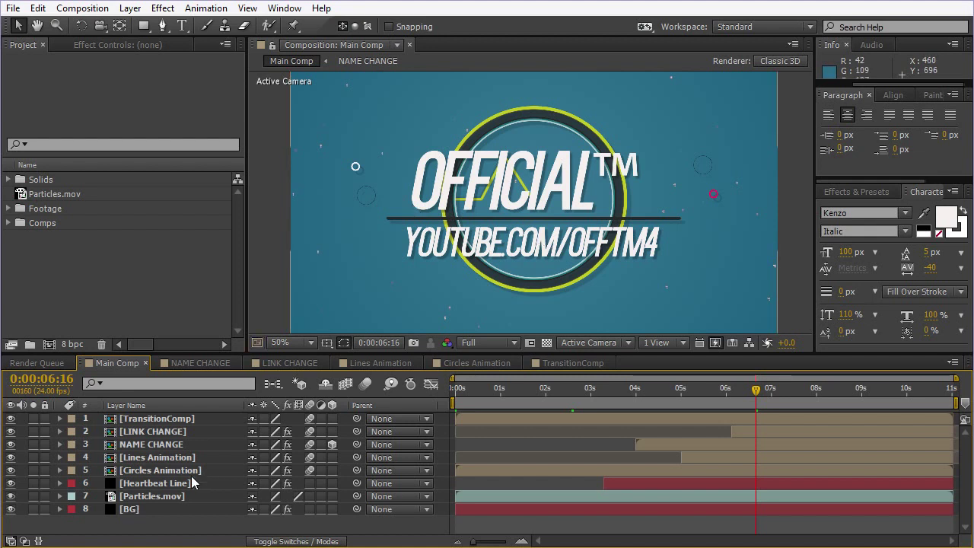
{"action": "left_click", "coordinate": [130, 511]}
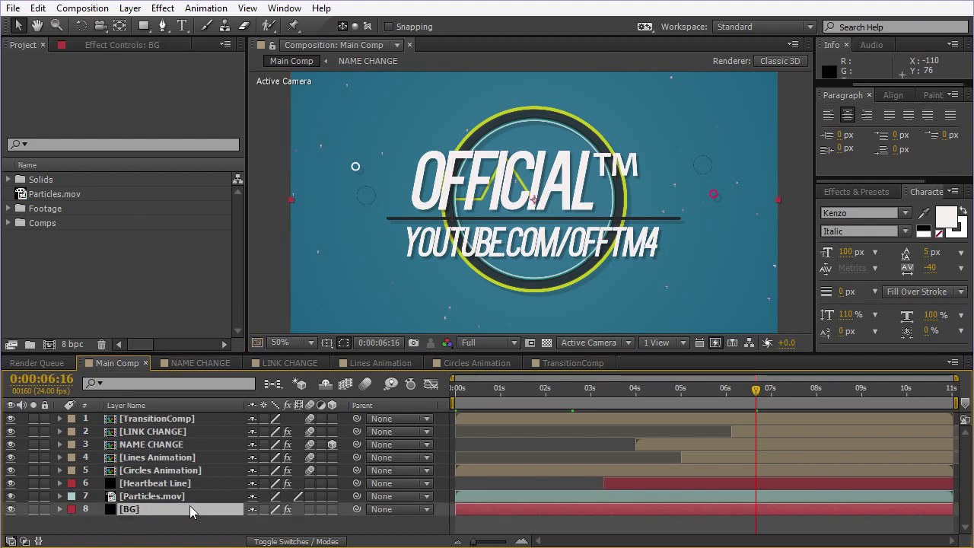
Step: Expand the BG layer's Gradient Ramp effect in Effect Controls to list its properties
{"action": "left_click", "coordinate": [145, 45]}
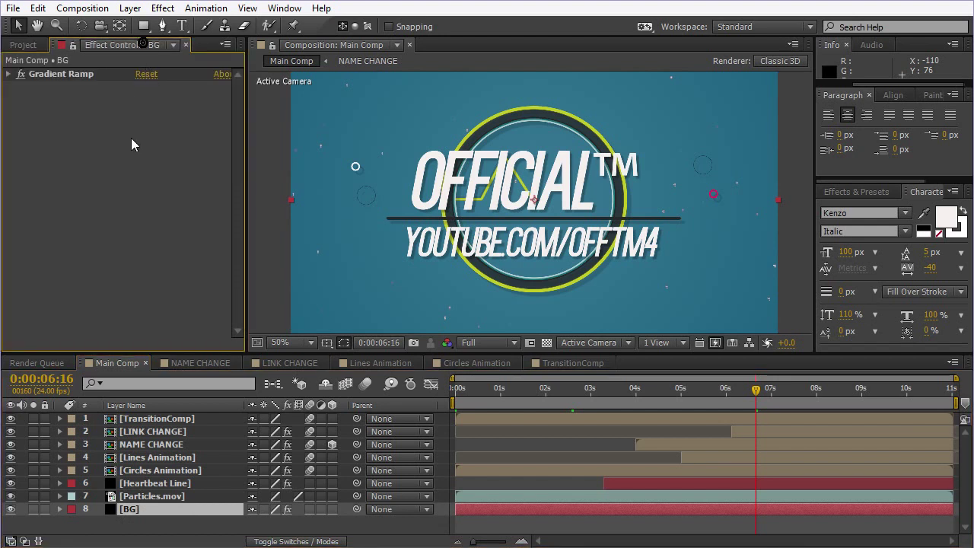
{"action": "left_click", "coordinate": [8, 74]}
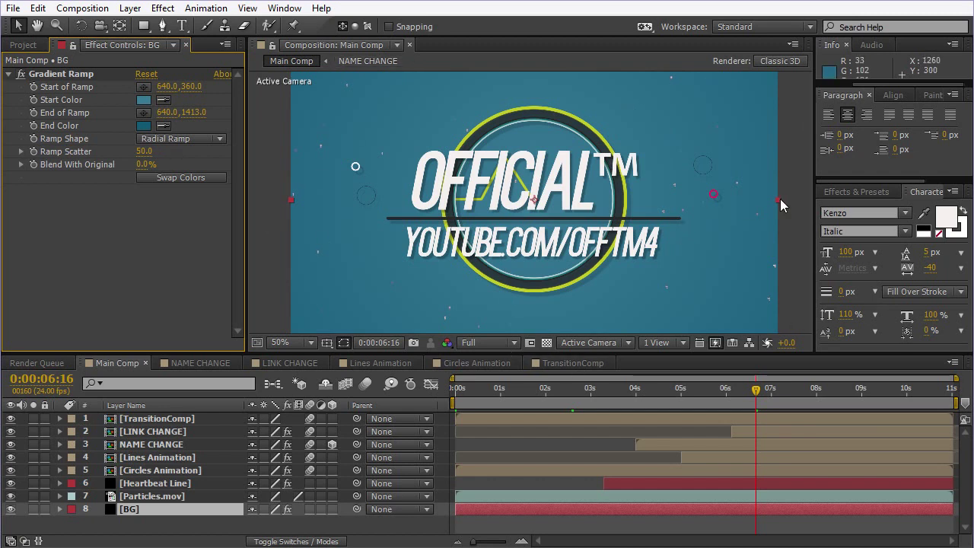
{"action": "left_click", "coordinate": [143, 125]}
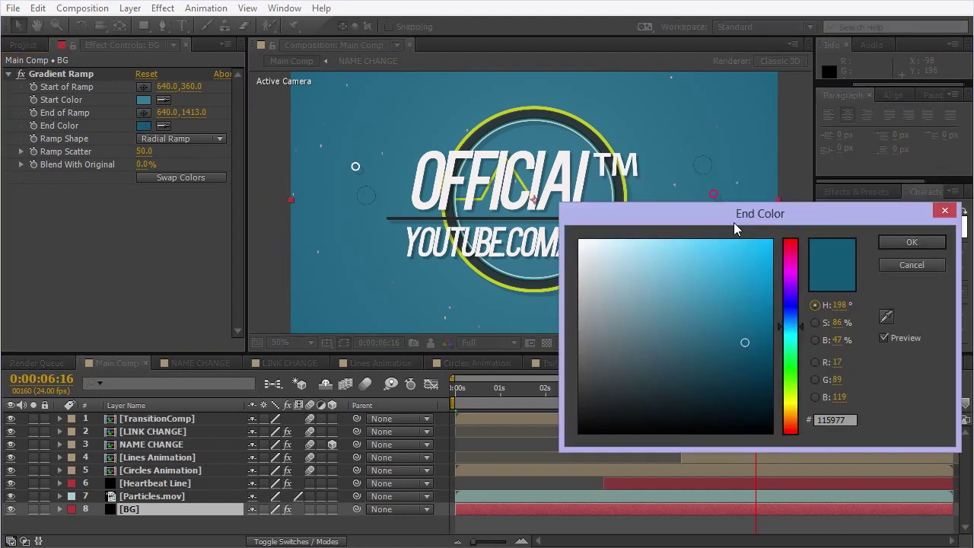
Step: Set the Gradient Ramp's End Color to black
{"action": "left_click_drag", "start_coordinate": [734, 223], "coordinate": [772, 347]}
{"action": "left_click_drag", "start_coordinate": [658, 488], "coordinate": [612, 545]}
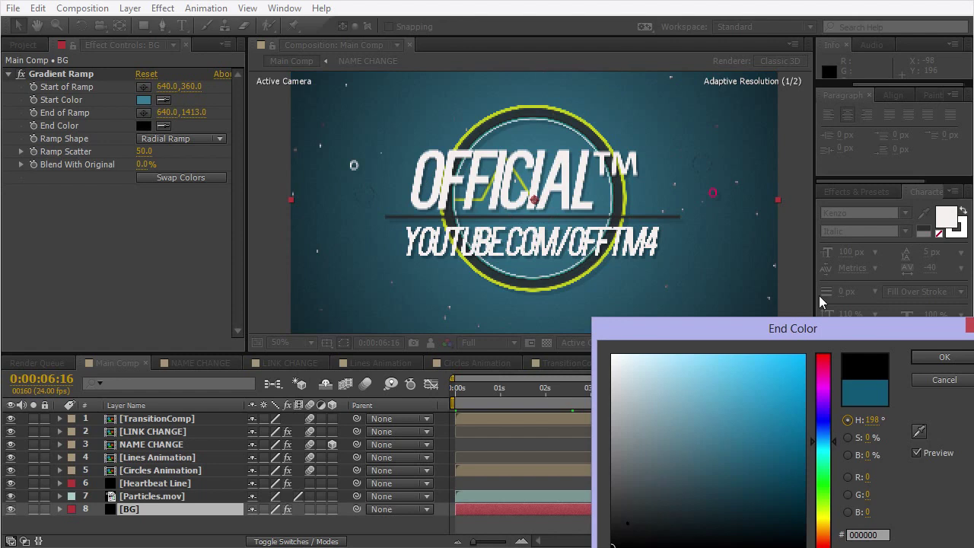
{"action": "left_click", "coordinate": [945, 357]}
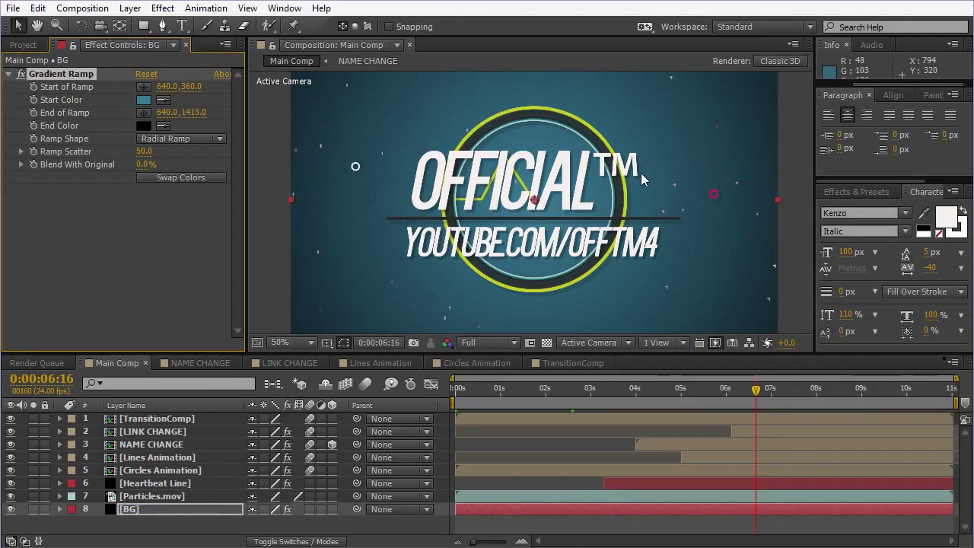
Step: Set the Gradient Ramp's Start Color to a saturated red, E43535
{"action": "left_click", "coordinate": [143, 99]}
{"action": "left_click_drag", "start_coordinate": [677, 452], "coordinate": [554, 277]}
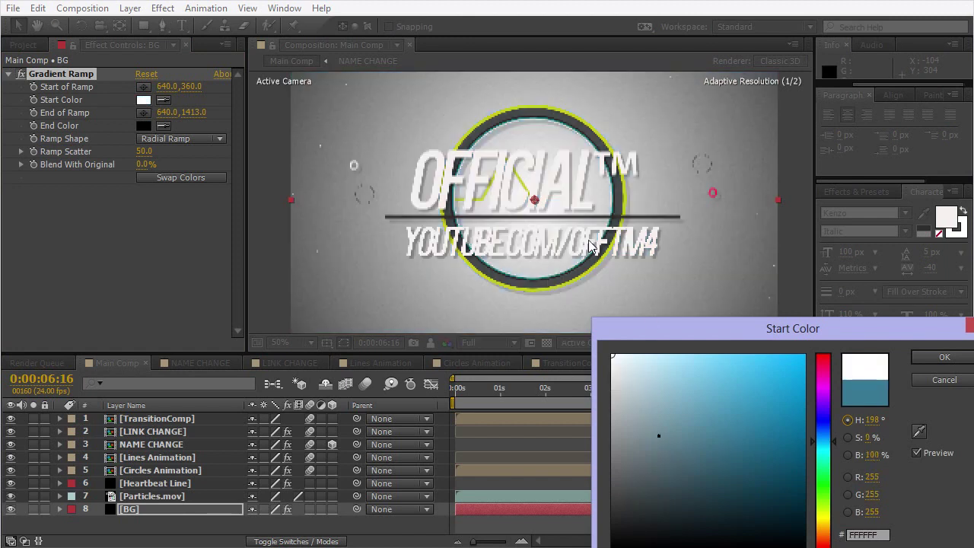
{"action": "left_click", "coordinate": [827, 367]}
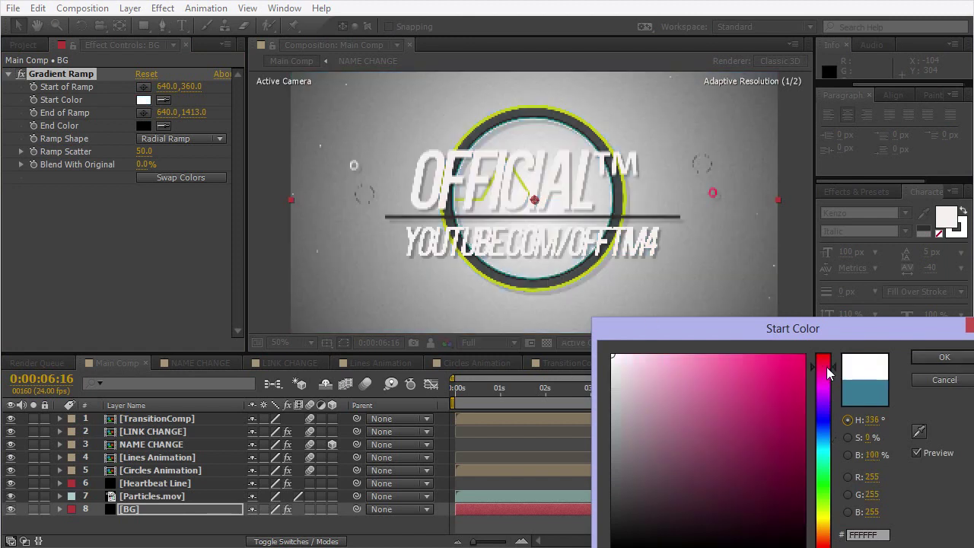
{"action": "left_click_drag", "start_coordinate": [812, 363], "coordinate": [828, 318]}
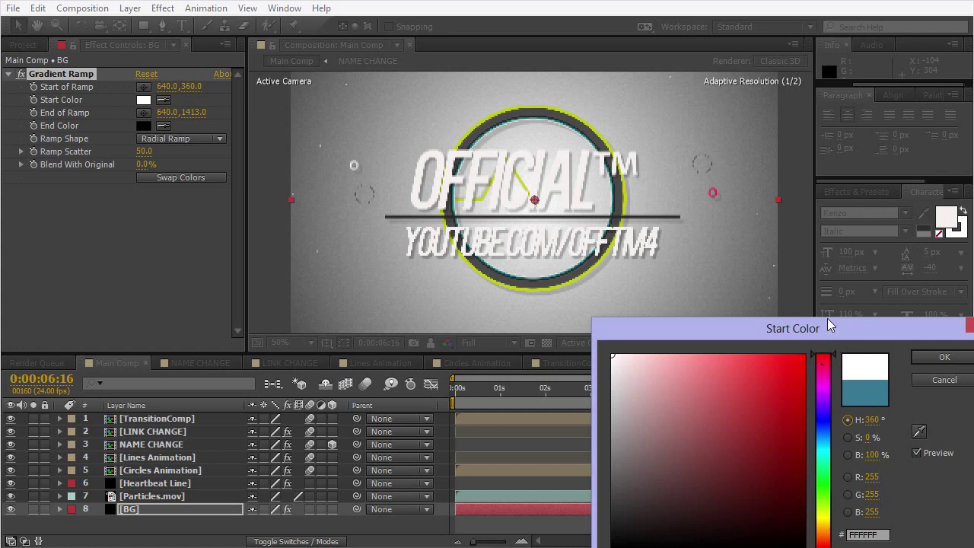
{"action": "left_click", "coordinate": [763, 373]}
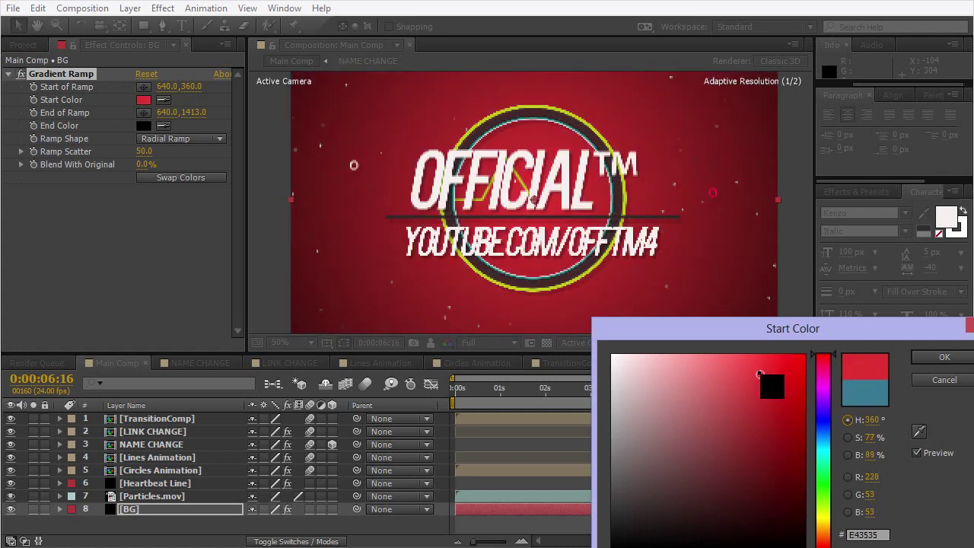
{"action": "left_click", "coordinate": [944, 357]}
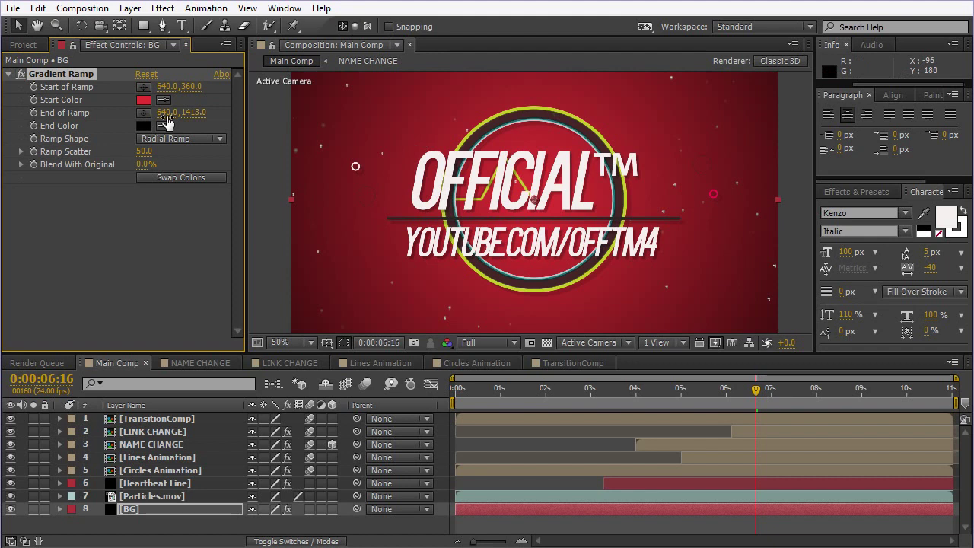
Step: Set End of Ramp to 640.0, 1714.0 and fit the whole composition in the viewer
{"action": "left_click_drag", "start_coordinate": [204, 114], "coordinate": [279, 110]}
{"action": "left_click_drag", "start_coordinate": [348, 112], "coordinate": [400, 113]}
{"action": "key", "text": "comma"}
{"action": "left_click", "coordinate": [293, 343]}
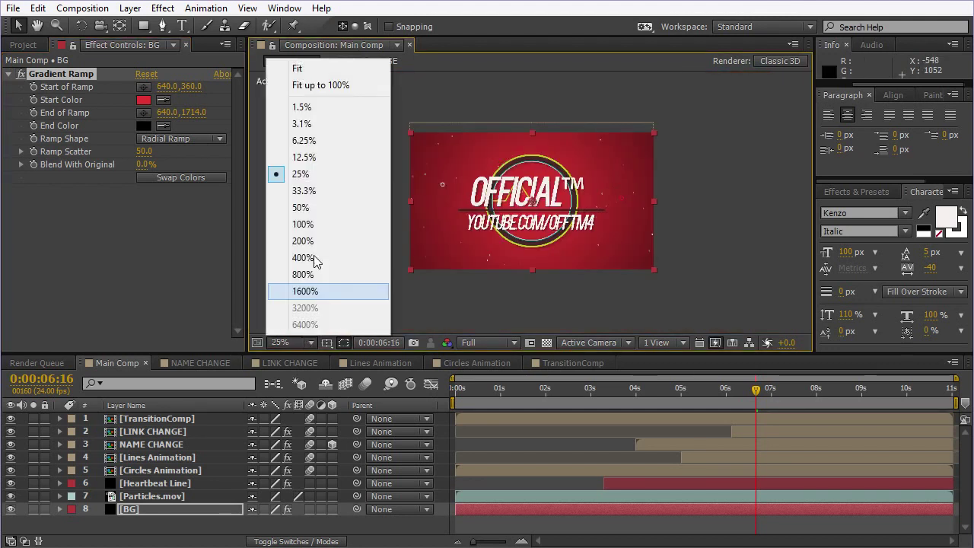
{"action": "left_click", "coordinate": [285, 67]}
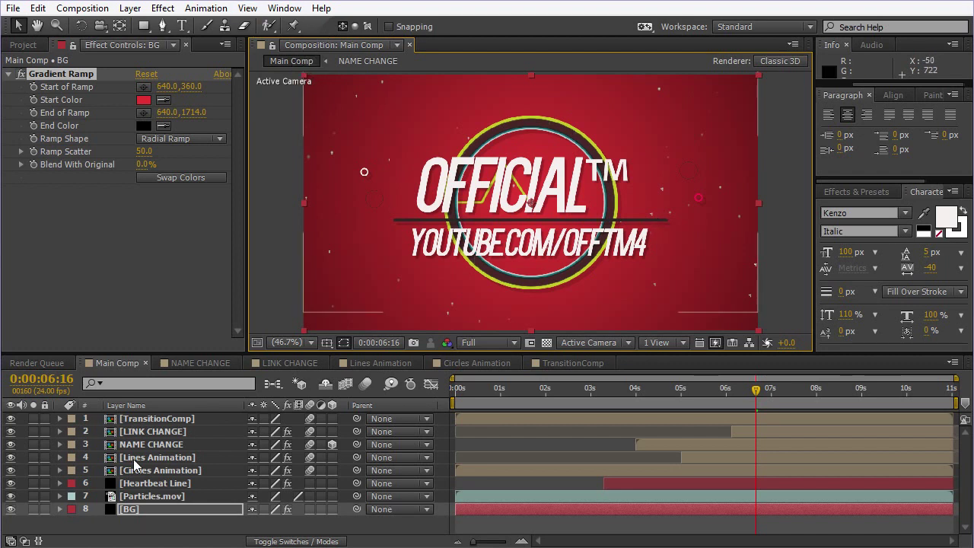
{"action": "left_click", "coordinate": [192, 361]}
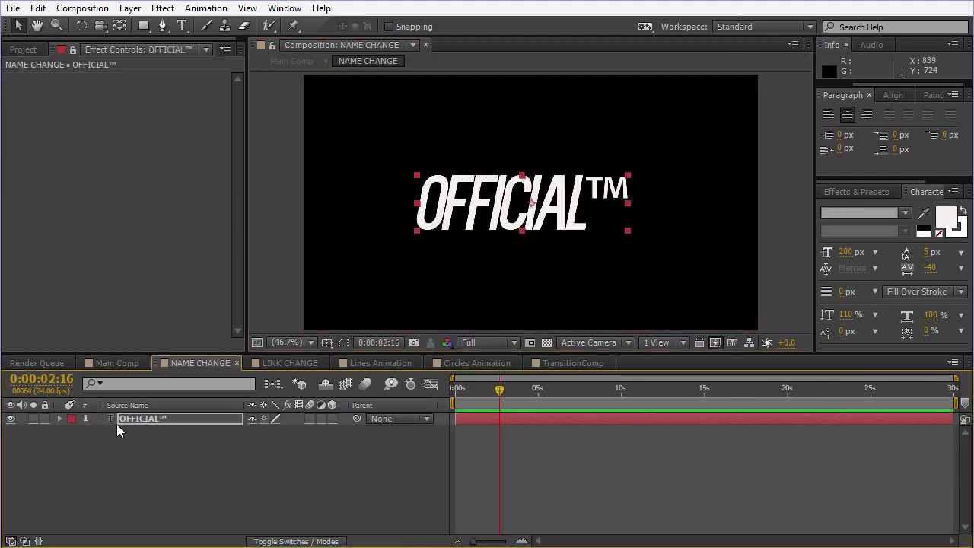
Step: Select the OFFICIAL™ text layer in NAME CHANGE and bring up its character settings
{"action": "left_click", "coordinate": [142, 419]}
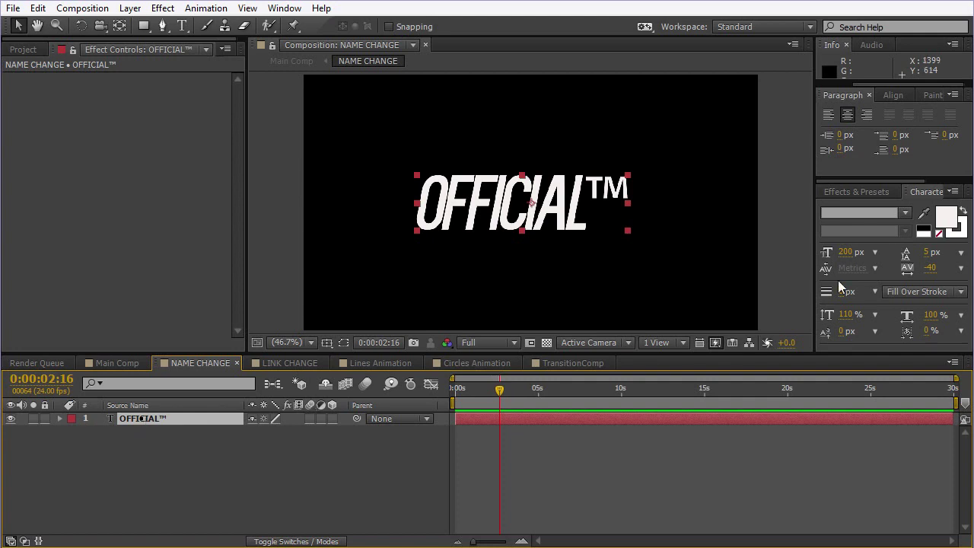
{"action": "key", "text": "Return"}
{"action": "key", "text": "Return"}
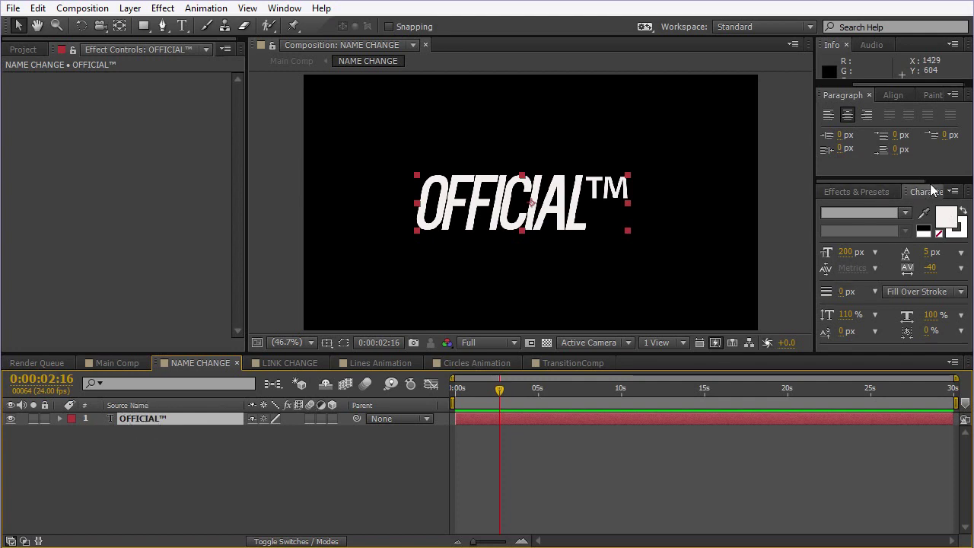
{"action": "left_click", "coordinate": [927, 191]}
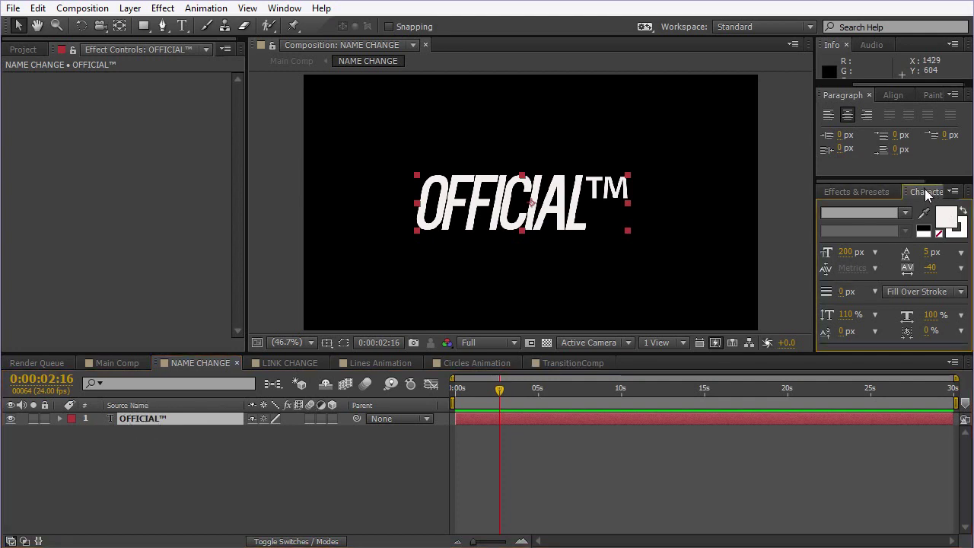
{"action": "left_click", "coordinate": [285, 9]}
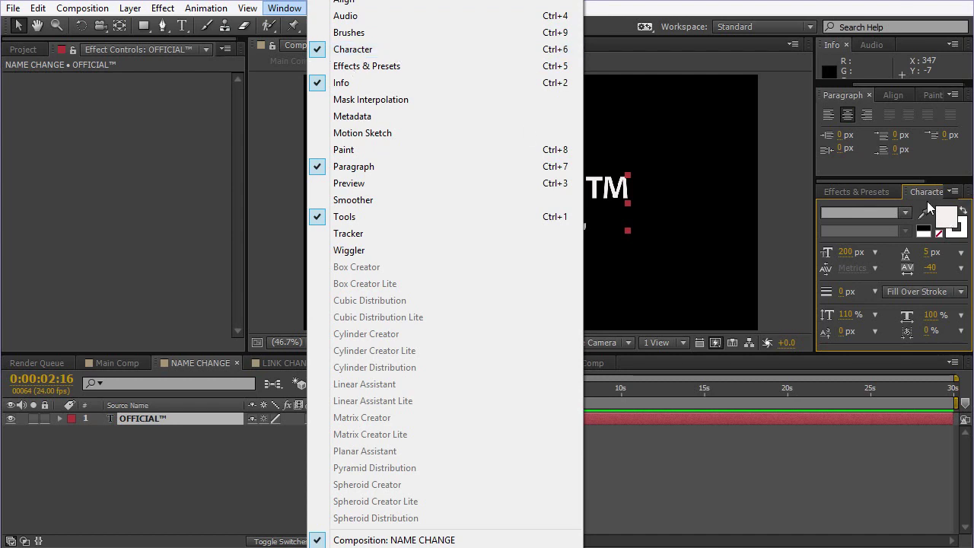
{"action": "key", "text": "Escape"}
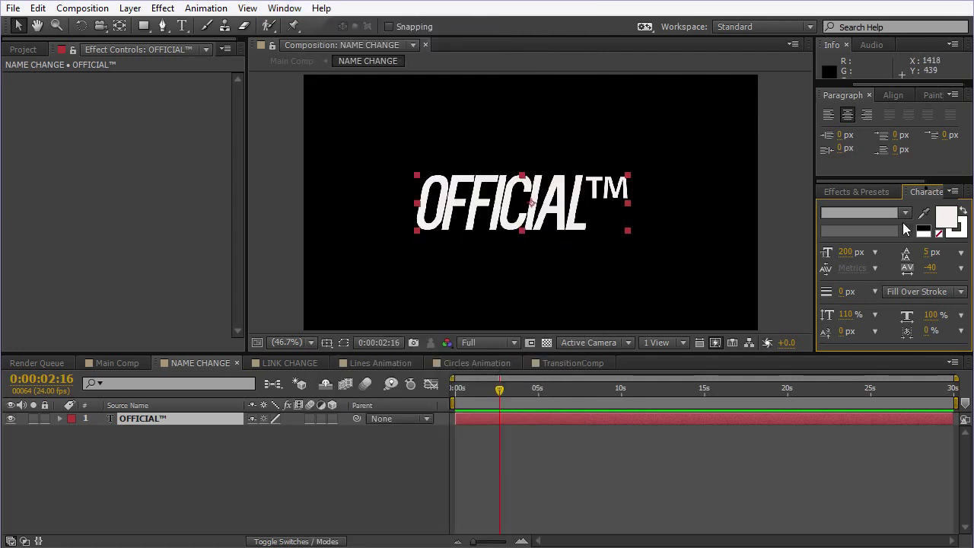
Step: Change the OFFICIAL™ text fill colour to light blue 7FD3FF, hue around 200
{"action": "left_click", "coordinate": [200, 419]}
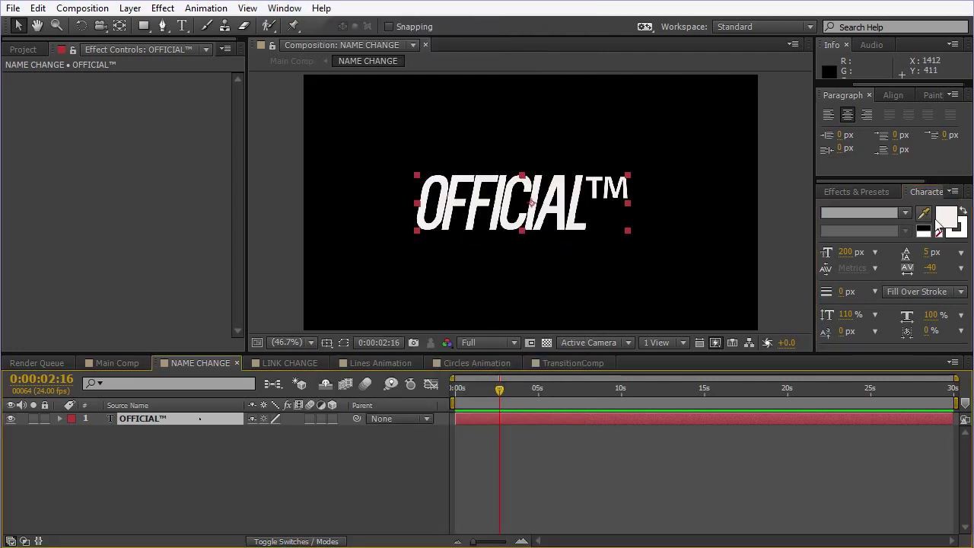
{"action": "left_click", "coordinate": [950, 220]}
{"action": "left_click_drag", "start_coordinate": [826, 333], "coordinate": [755, 307]}
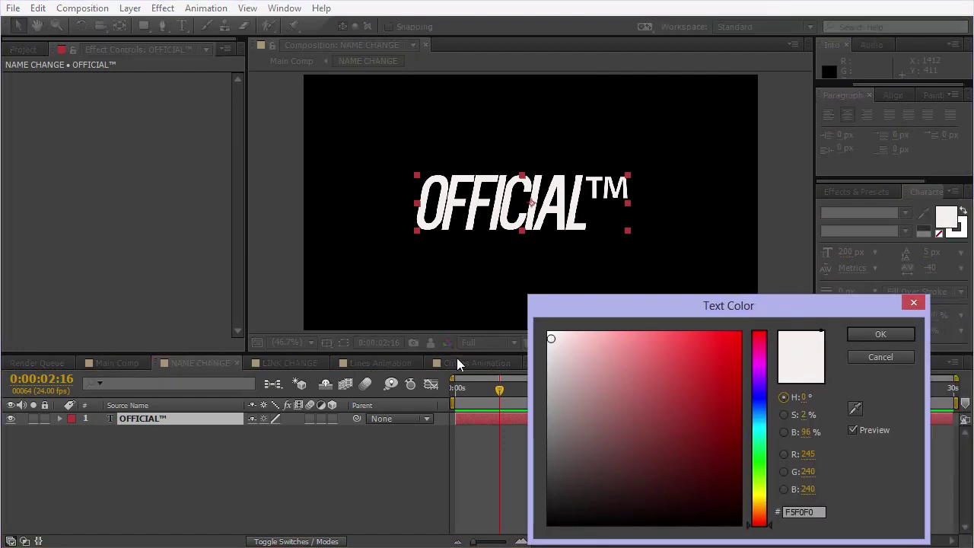
{"action": "left_click", "coordinate": [760, 418]}
{"action": "left_click", "coordinate": [739, 334]}
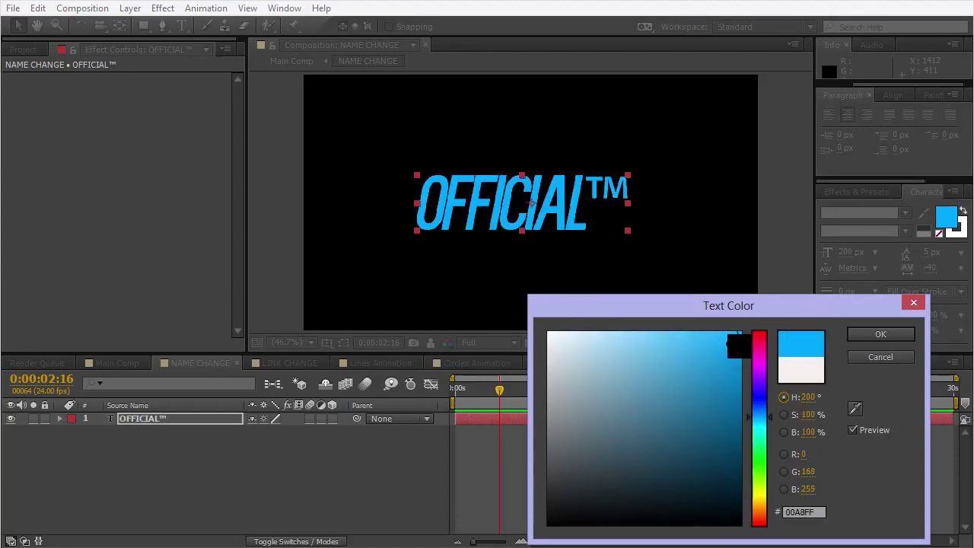
{"action": "left_click_drag", "start_coordinate": [739, 346], "coordinate": [645, 331]}
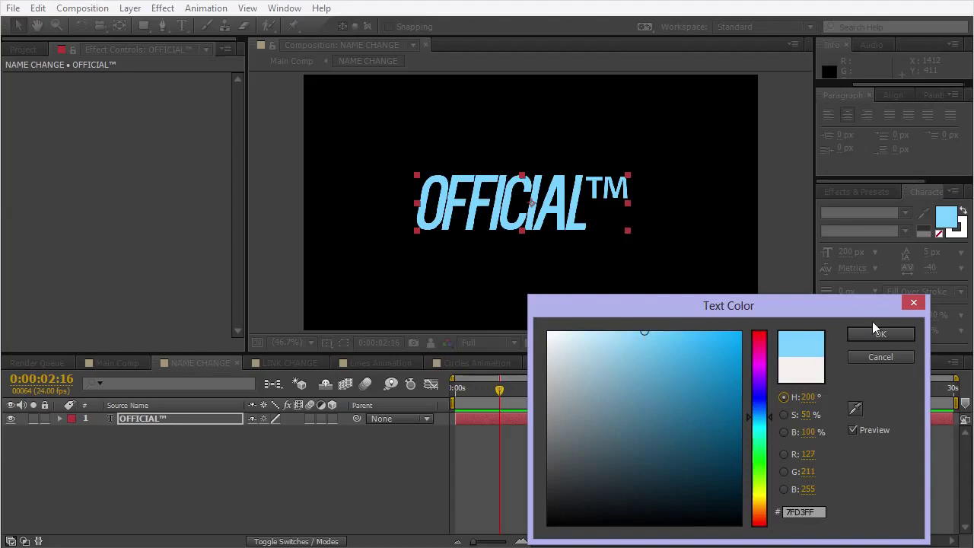
{"action": "left_click", "coordinate": [894, 333]}
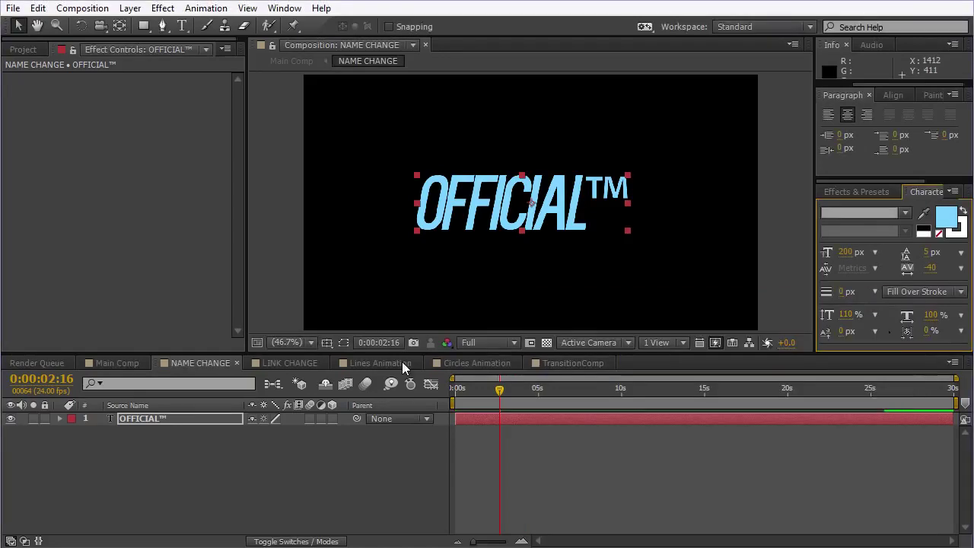
{"action": "left_click", "coordinate": [113, 359]}
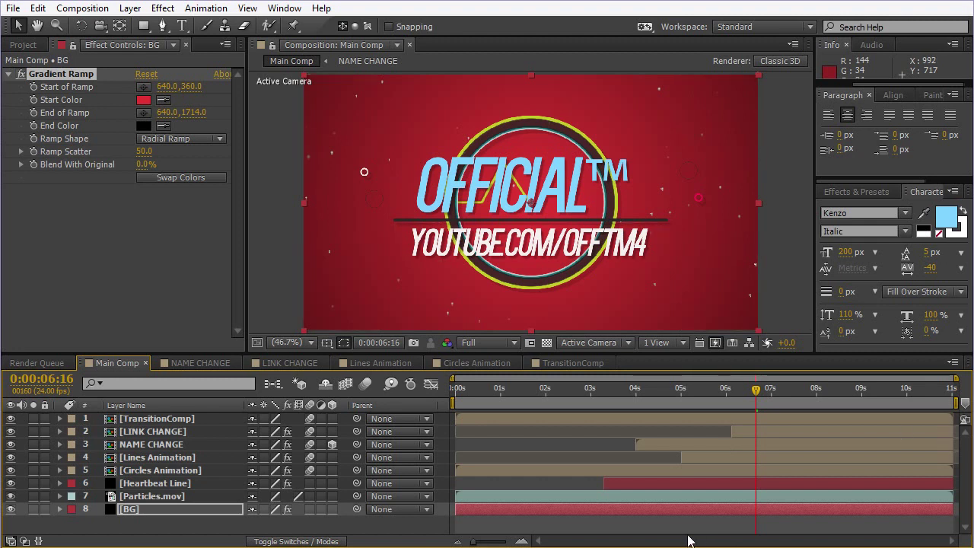
Step: Deselect the BG layer by clicking an empty area of Main Comp's layer list
{"action": "left_click", "coordinate": [287, 520]}
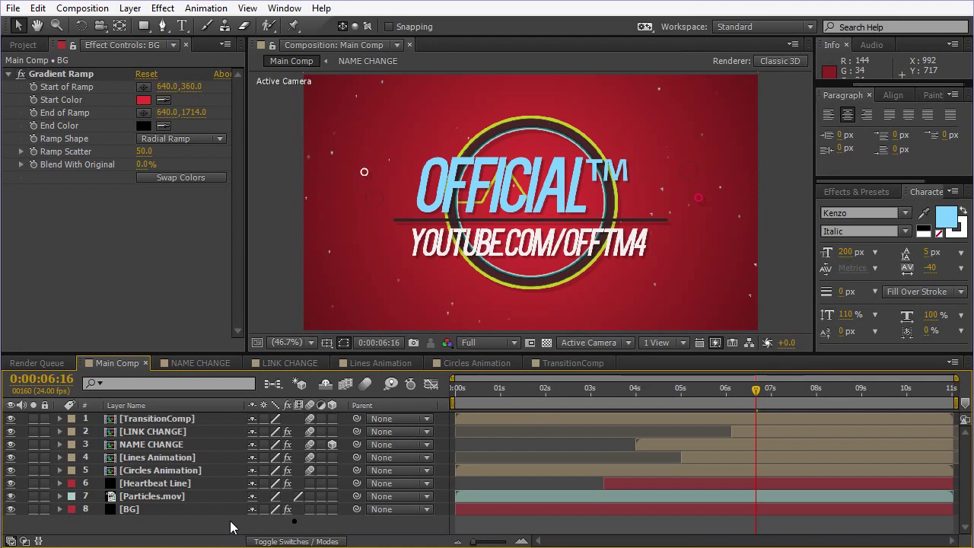
{"action": "left_click", "coordinate": [295, 521]}
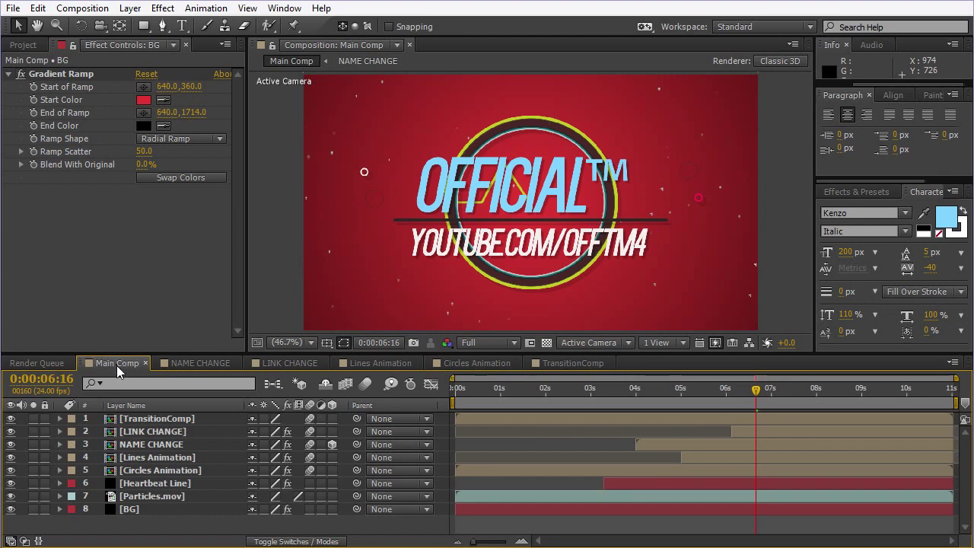
Step: Add Main Comp to the Render Queue through File > Export
{"action": "left_click", "coordinate": [13, 8]}
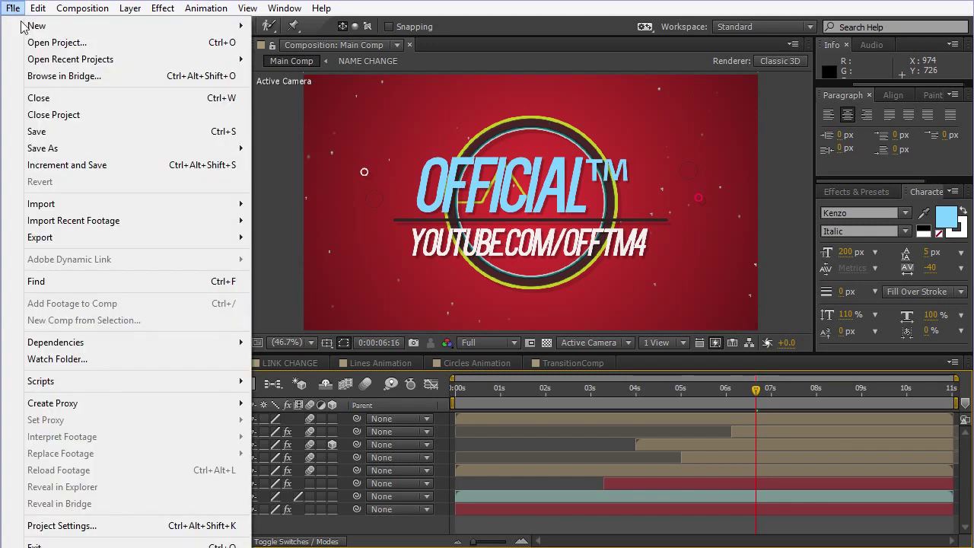
{"action": "mouse_move", "coordinate": [142, 237]}
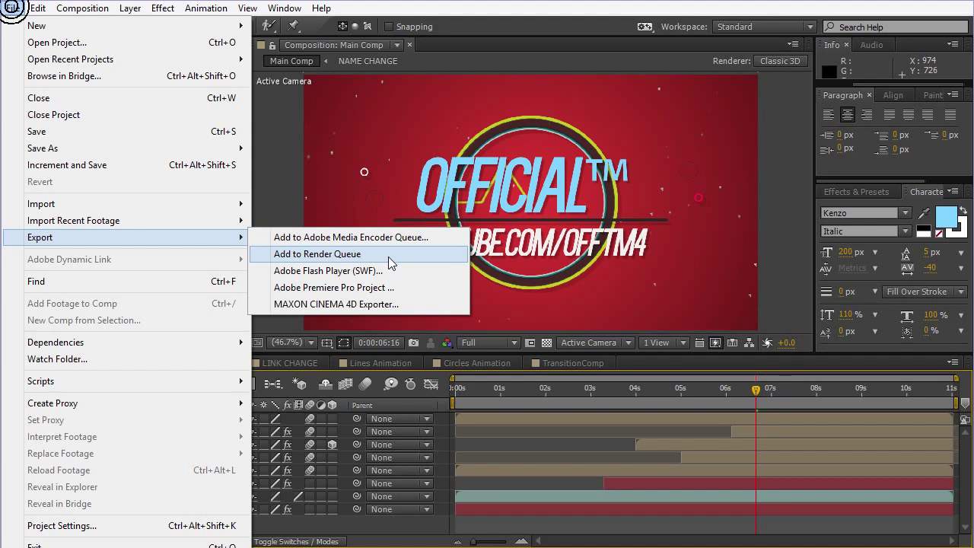
{"action": "left_click", "coordinate": [362, 258]}
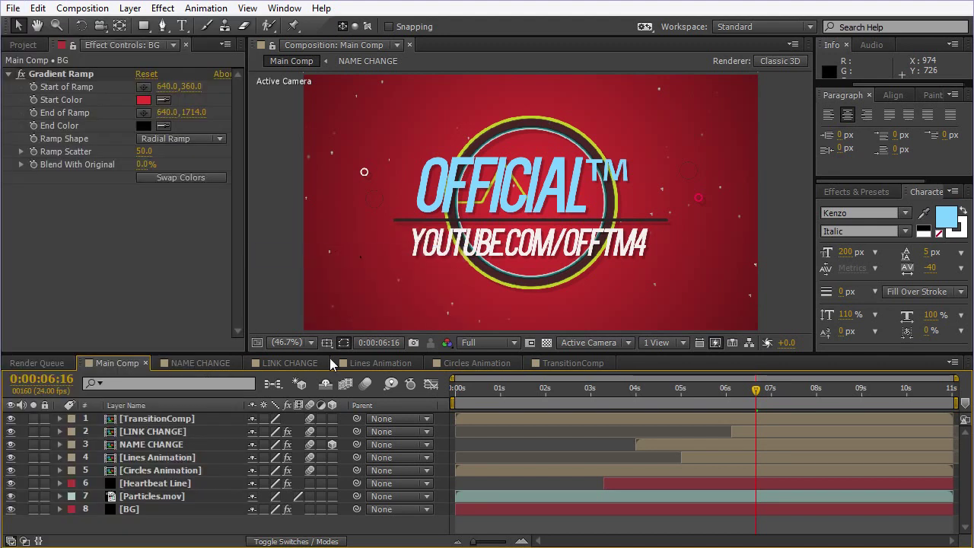